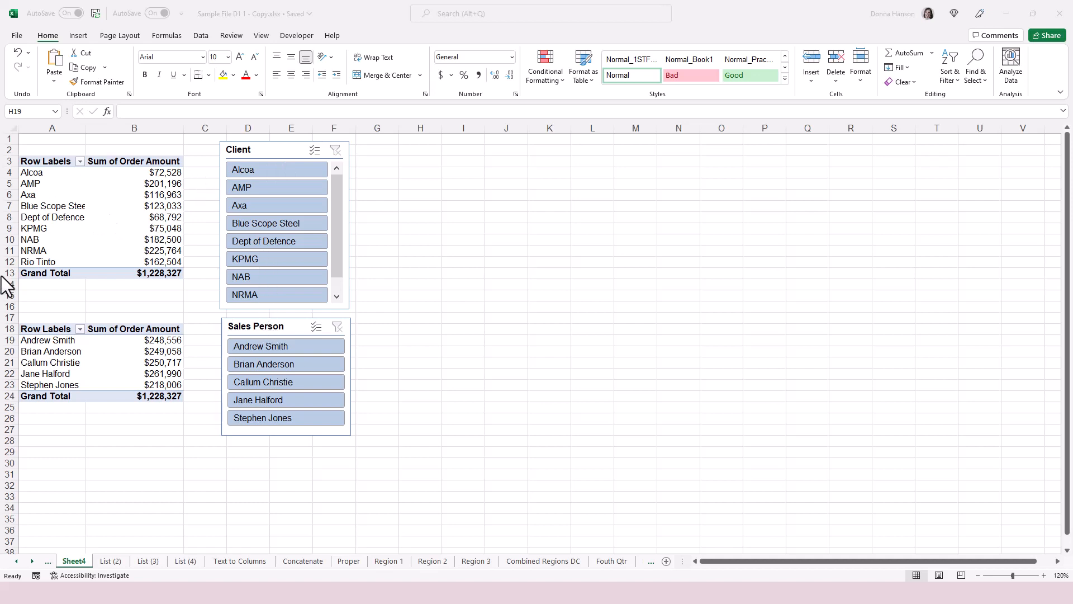
{"action": "left_click", "coordinate": [263, 361]}
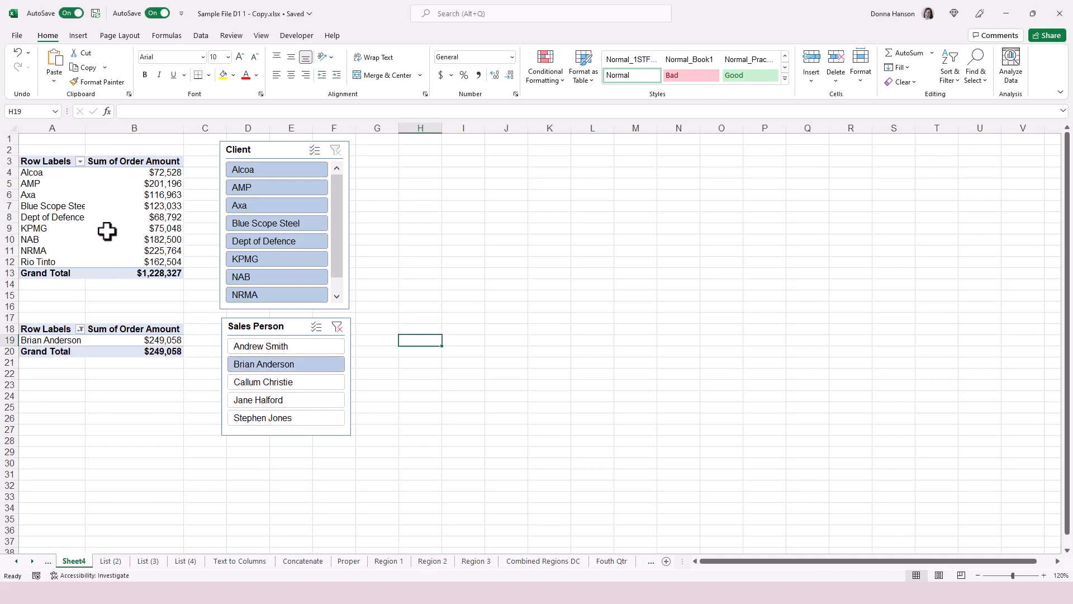
{"action": "left_click", "coordinate": [340, 329]}
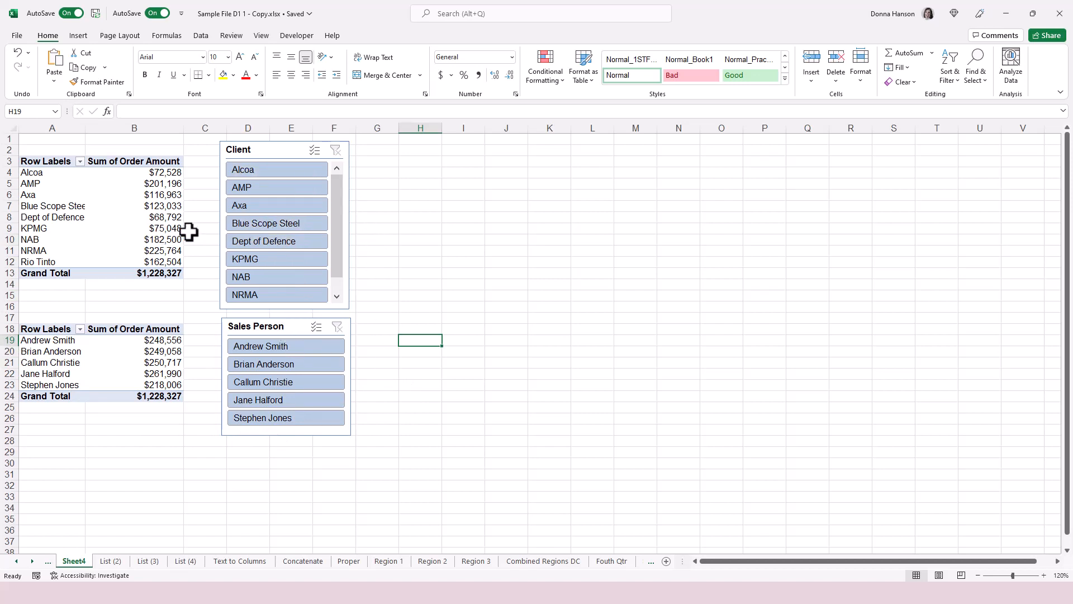
{"action": "left_click", "coordinate": [283, 225]}
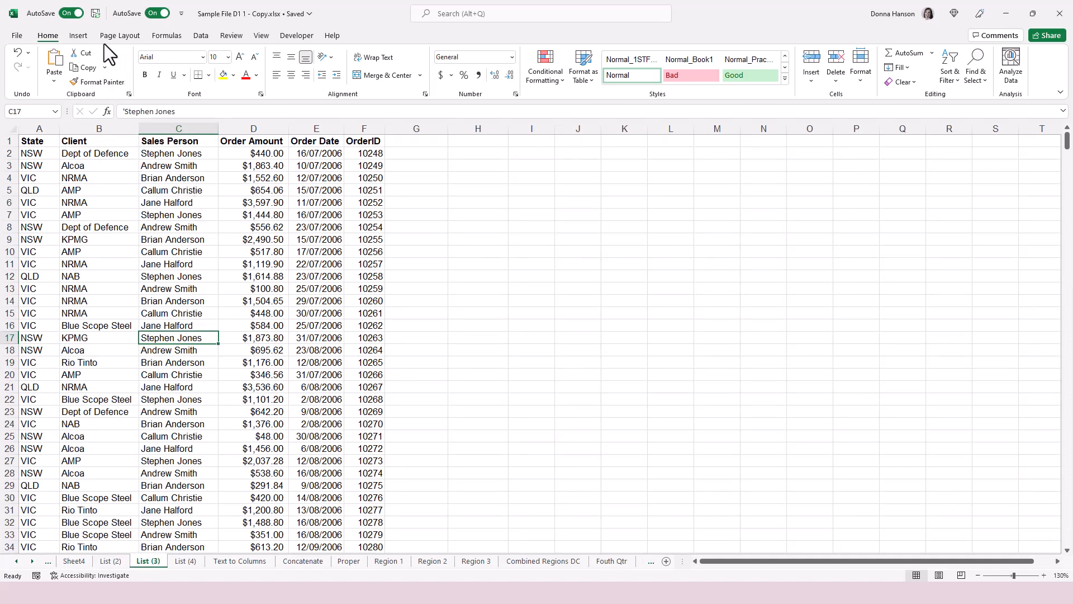
Format the order data $A$1:$F$800 as a Medium banded table with headers.
{"action": "left_click", "coordinate": [587, 78]}
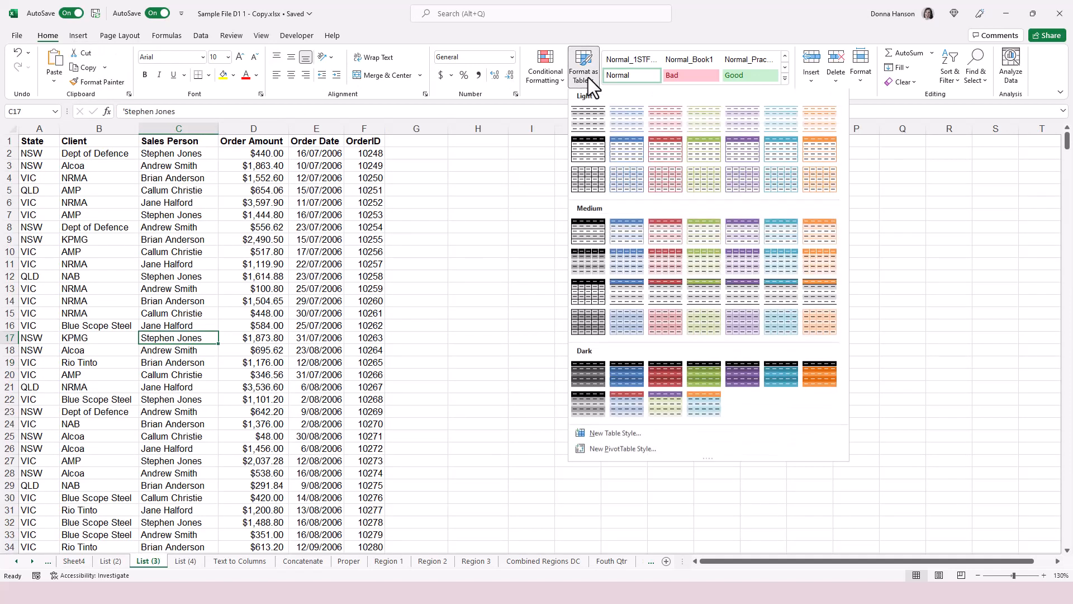
{"action": "left_click", "coordinate": [587, 246]}
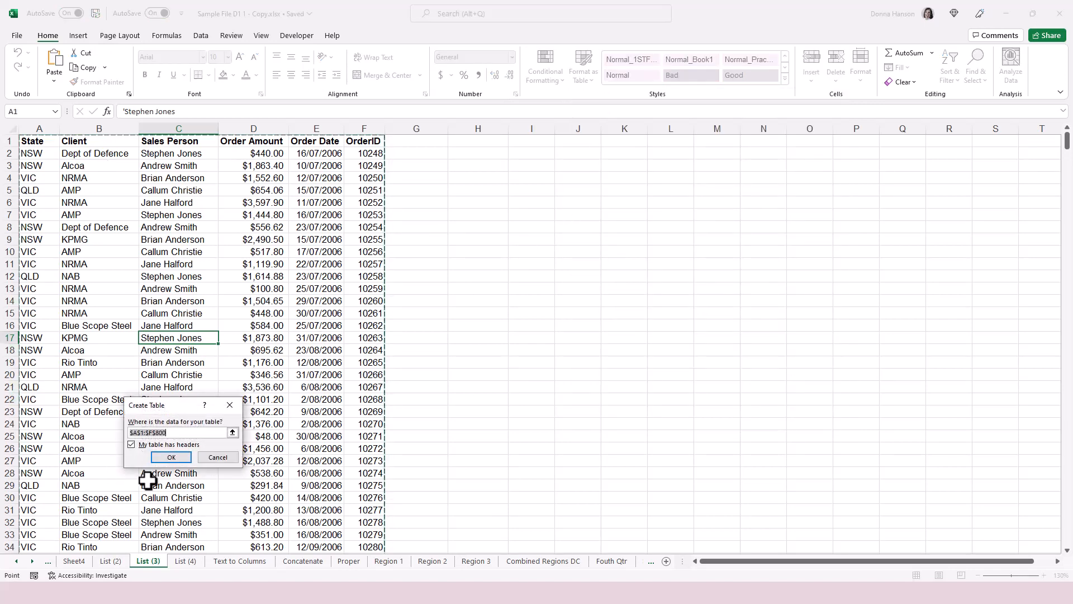
{"action": "left_click", "coordinate": [175, 455]}
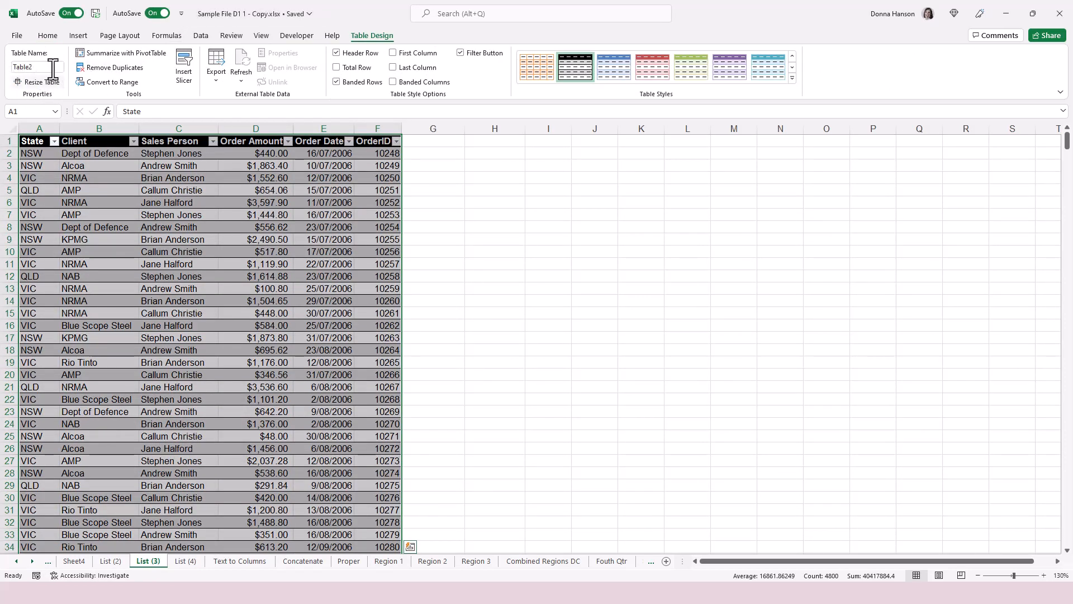
{"action": "left_click", "coordinate": [200, 291]}
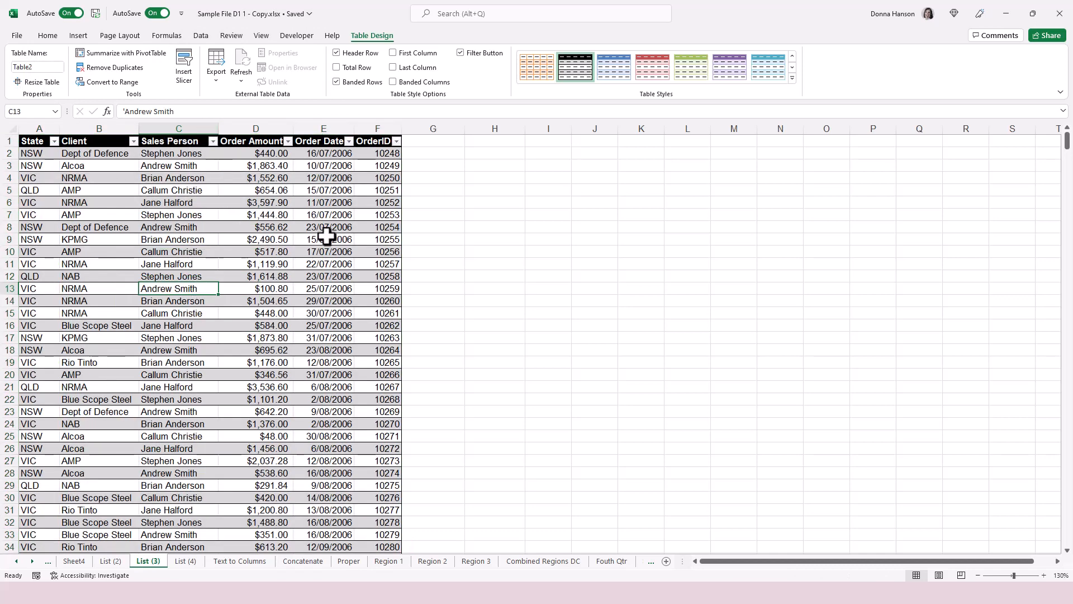
Create a PivotTable on a new sheet with Client as rows and Sum of Order Amount as values.
{"action": "left_click", "coordinate": [128, 52]}
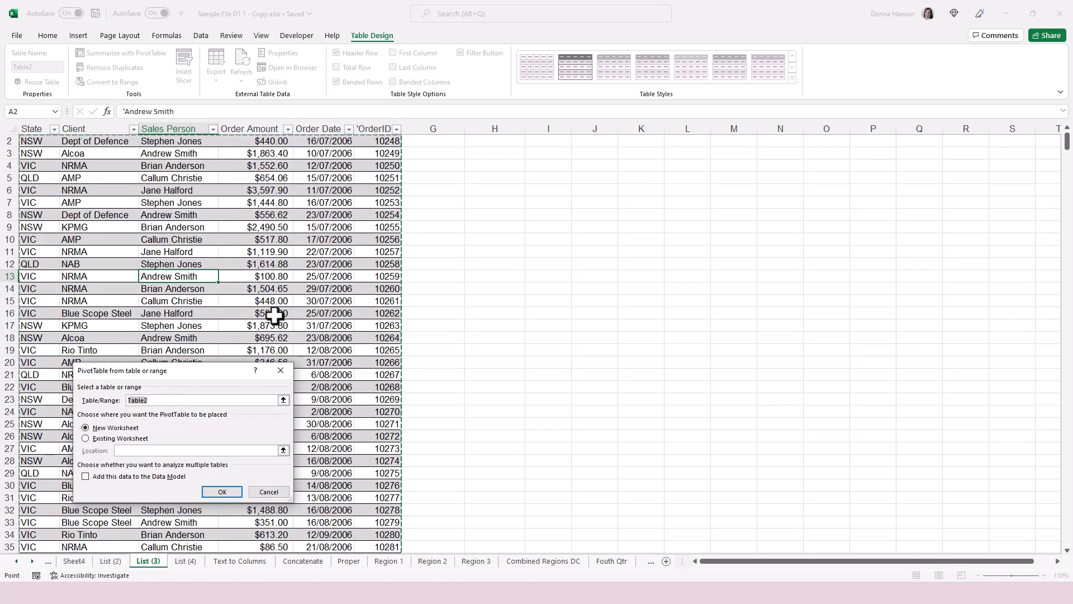
{"action": "left_click", "coordinate": [222, 493]}
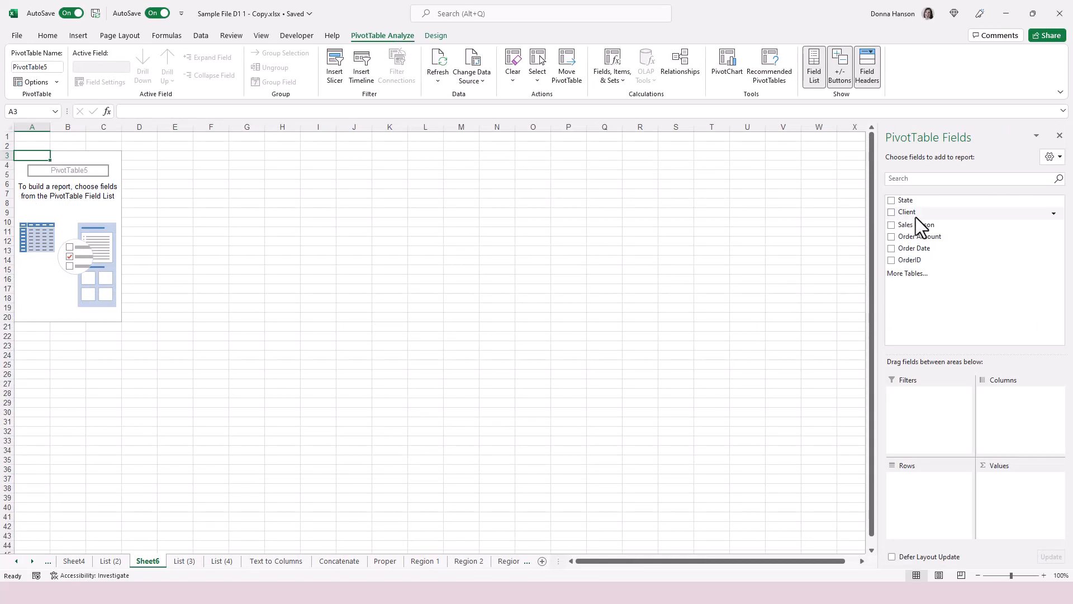
{"action": "left_click_drag", "start_coordinate": [915, 213], "coordinate": [949, 534]}
{"action": "left_click_drag", "start_coordinate": [956, 237], "coordinate": [1045, 511]}
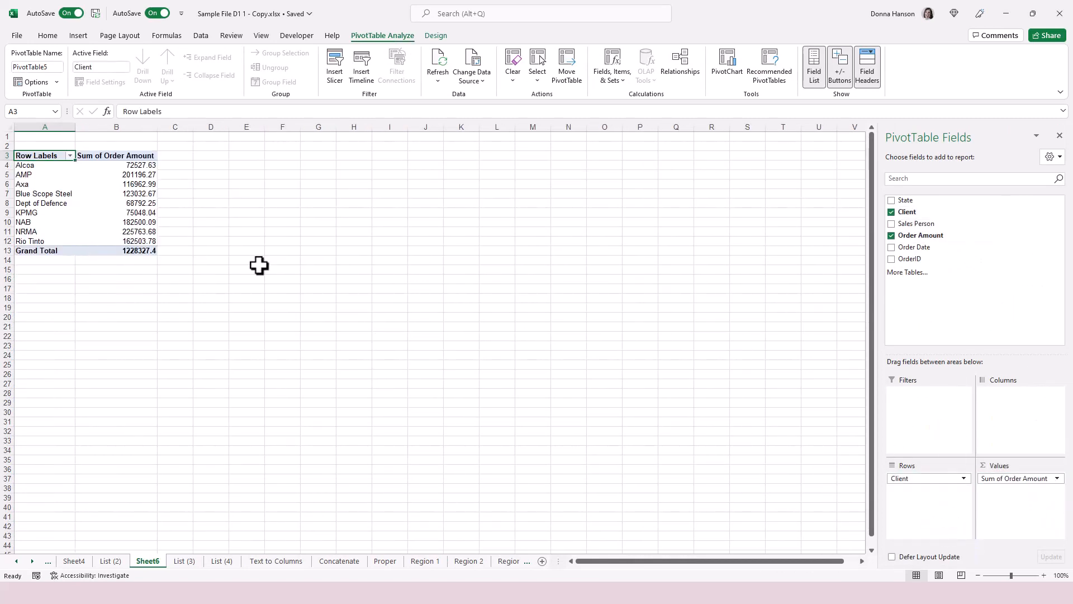
{"action": "left_click_drag", "start_coordinate": [124, 165], "coordinate": [127, 249]}
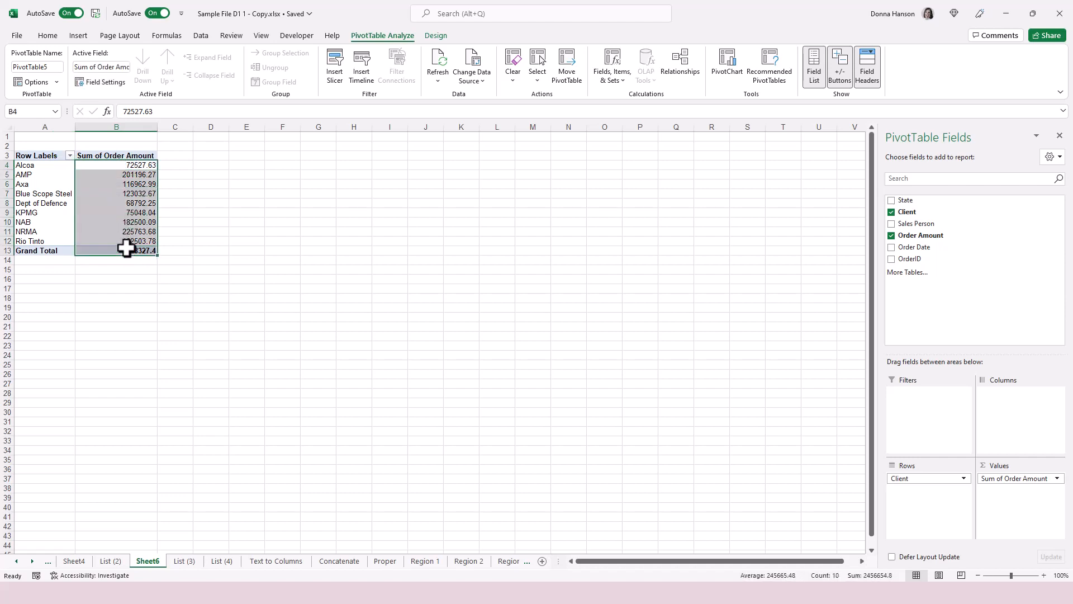
Format the summed order amounts as Currency with 0 decimal places.
{"action": "right_click", "coordinate": [127, 217]}
{"action": "left_click", "coordinate": [176, 375]}
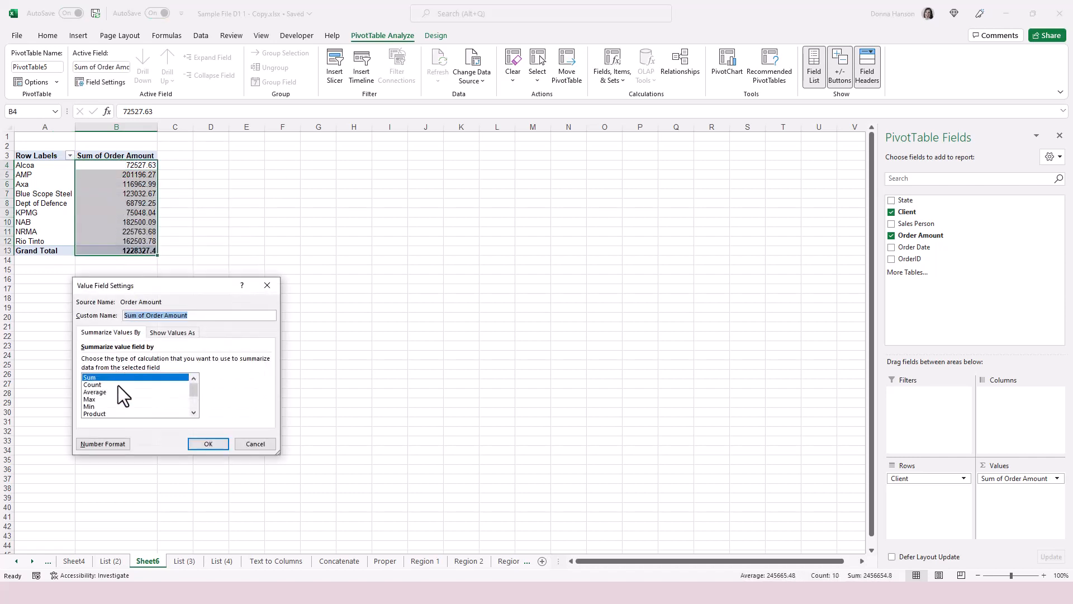
{"action": "left_click", "coordinate": [106, 445]}
{"action": "left_click", "coordinate": [52, 297]}
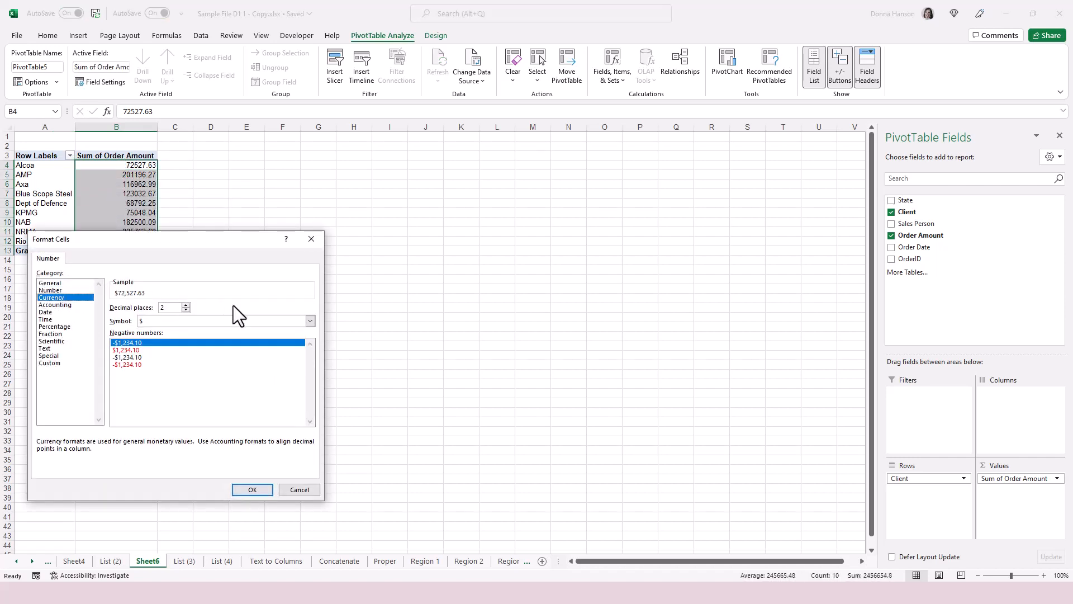
{"action": "left_click", "coordinate": [186, 310]}
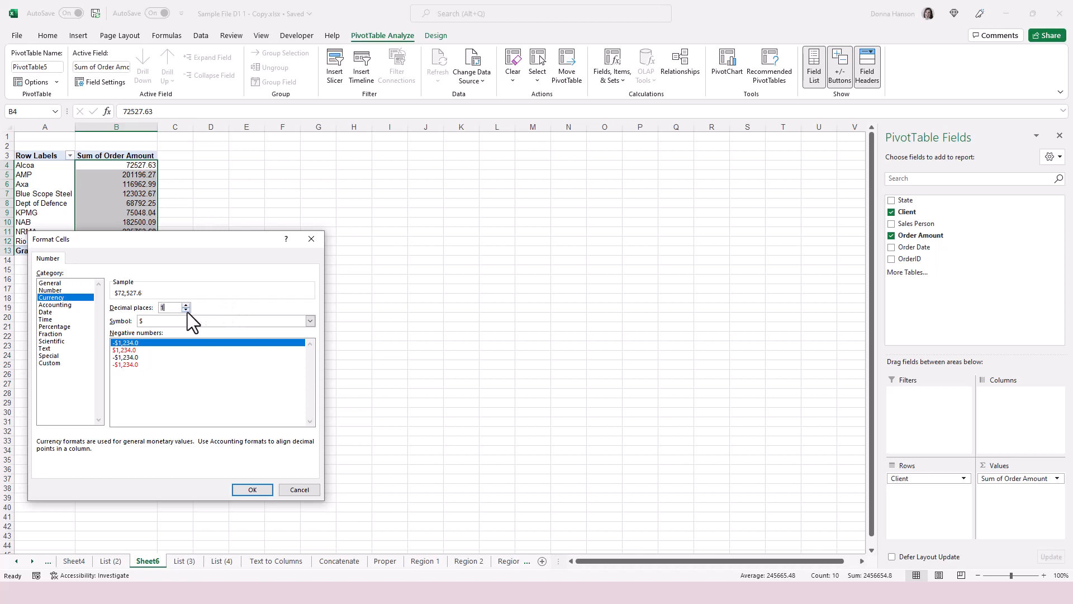
{"action": "left_click", "coordinate": [252, 490]}
{"action": "left_click", "coordinate": [208, 443]}
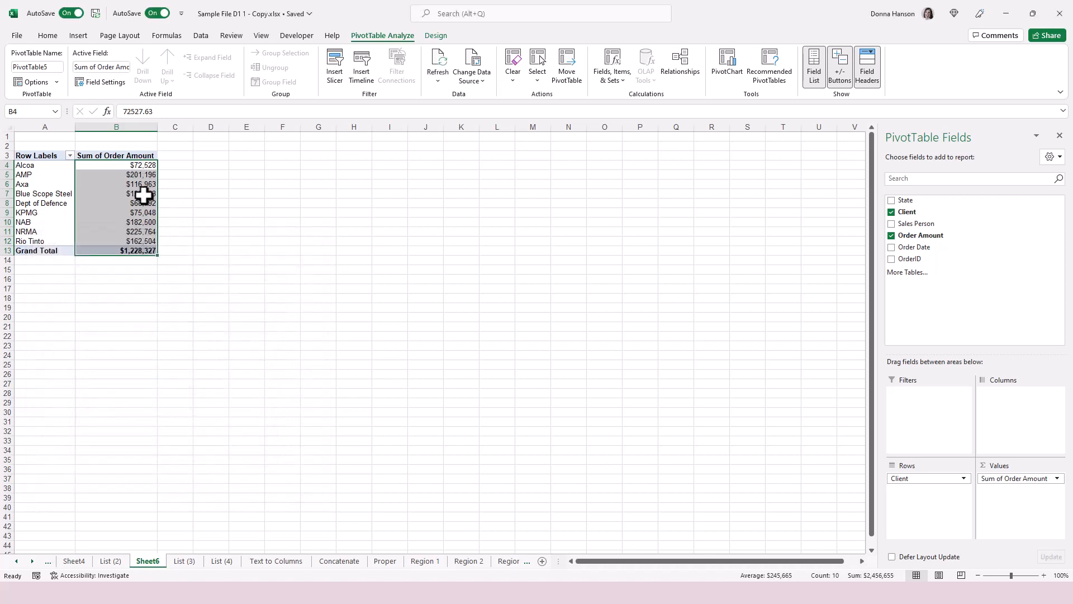
Insert a Client slicer and move it beside the client PivotTable.
{"action": "left_click", "coordinate": [340, 58]}
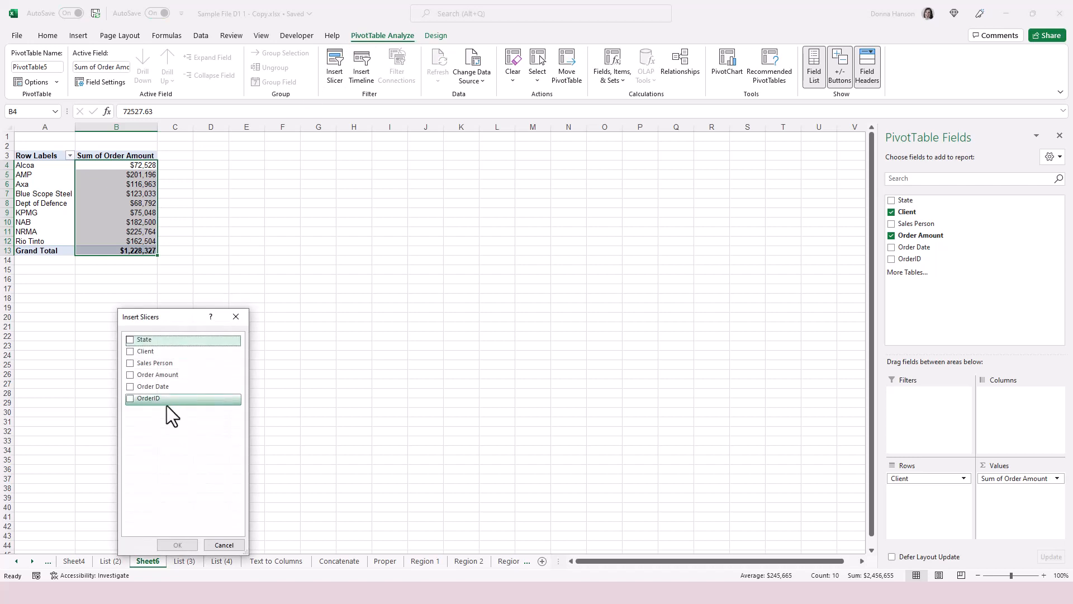
{"action": "left_click", "coordinate": [130, 351]}
{"action": "left_click", "coordinate": [177, 545]}
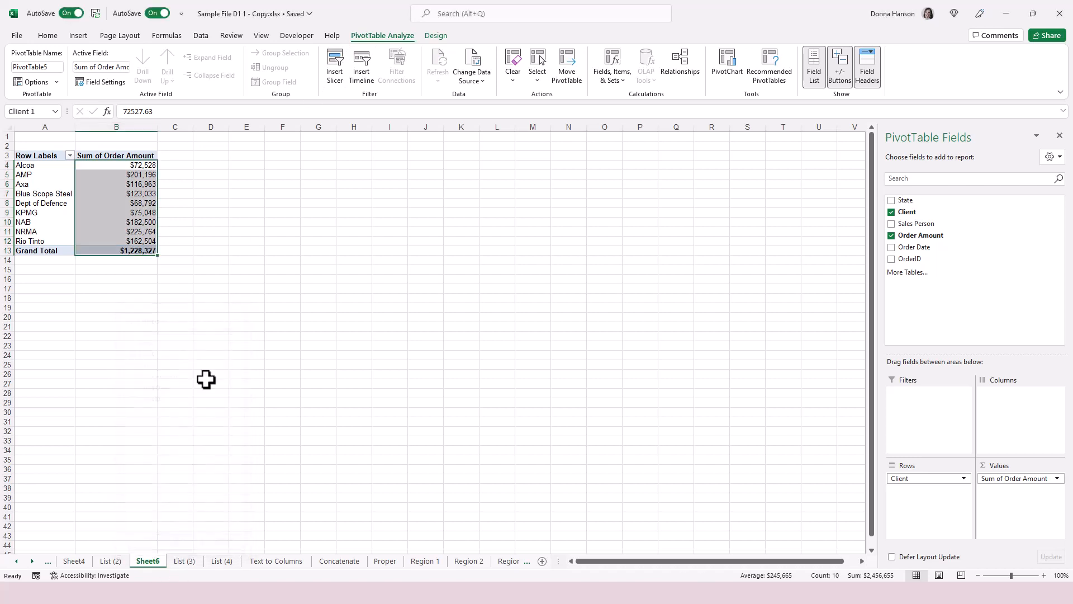
{"action": "left_click_drag", "start_coordinate": [450, 280], "coordinate": [244, 149]}
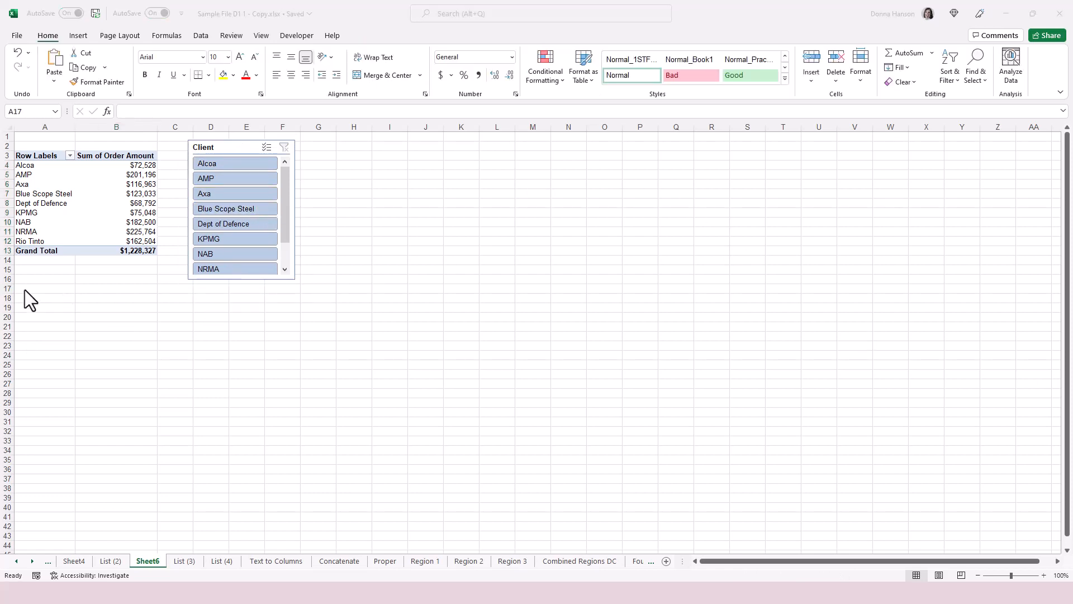
{"action": "left_click", "coordinate": [31, 289]}
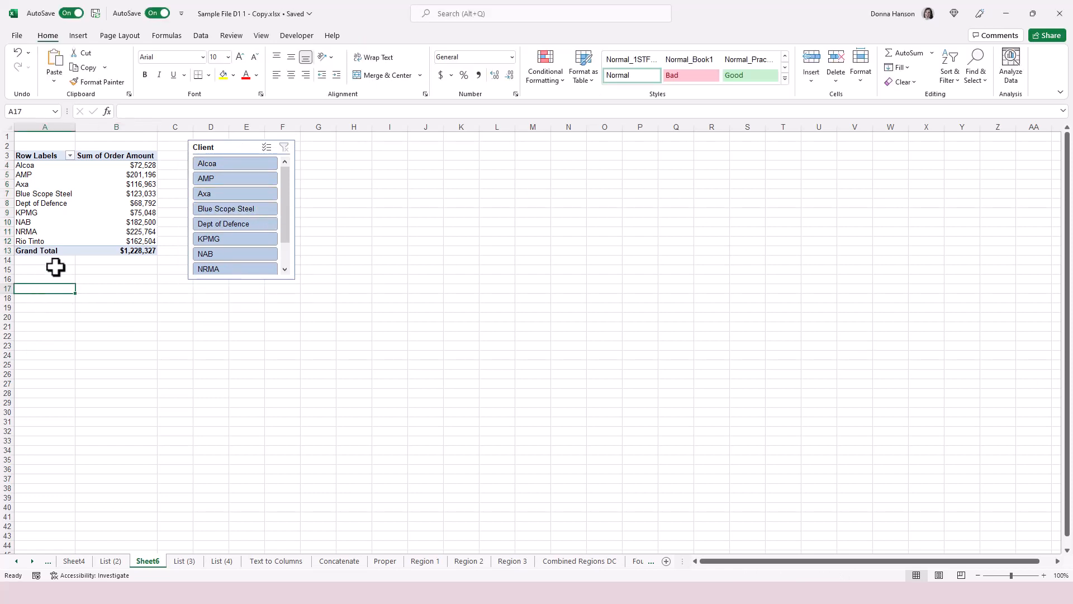
Create a second PivotTable at A17 summing Order Amount by Sales Person.
{"action": "left_click", "coordinate": [78, 36]}
{"action": "left_click", "coordinate": [27, 79]}
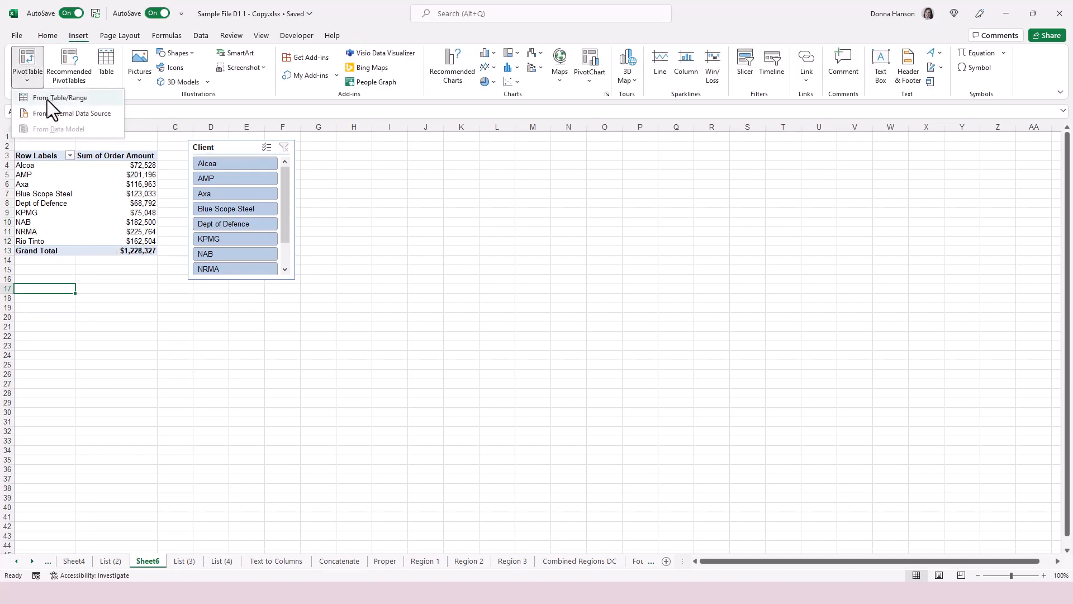
{"action": "left_click", "coordinate": [51, 98]}
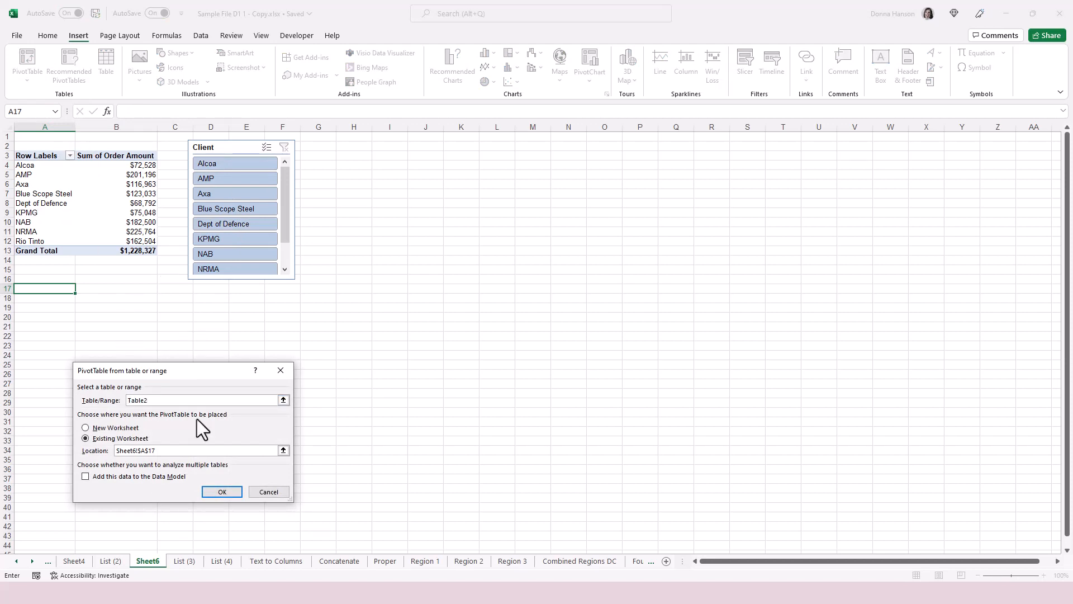
{"action": "left_click", "coordinate": [222, 492]}
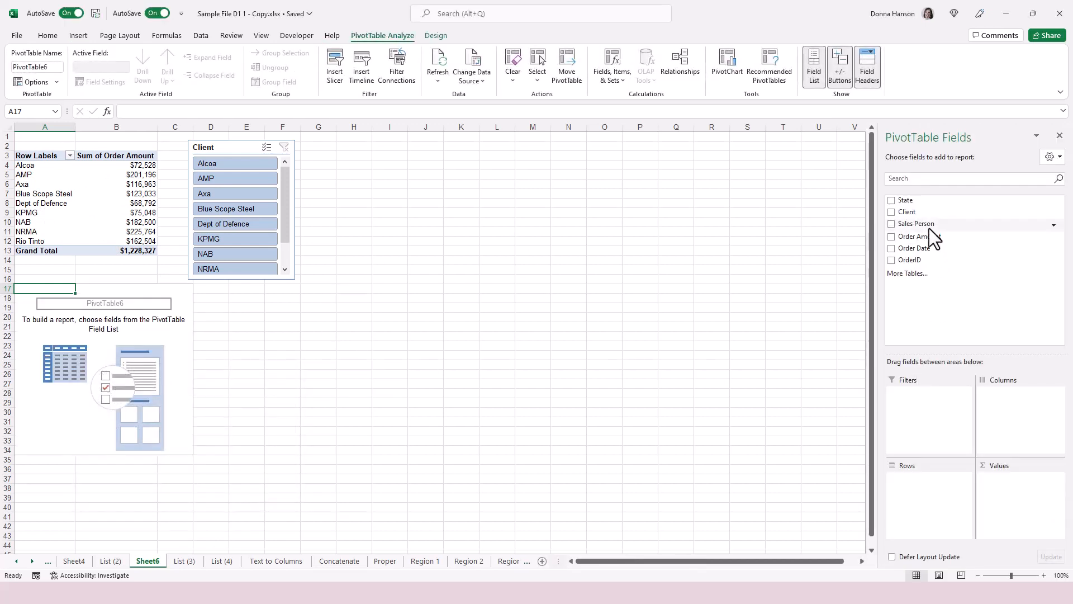
{"action": "left_click_drag", "start_coordinate": [931, 225], "coordinate": [916, 499]}
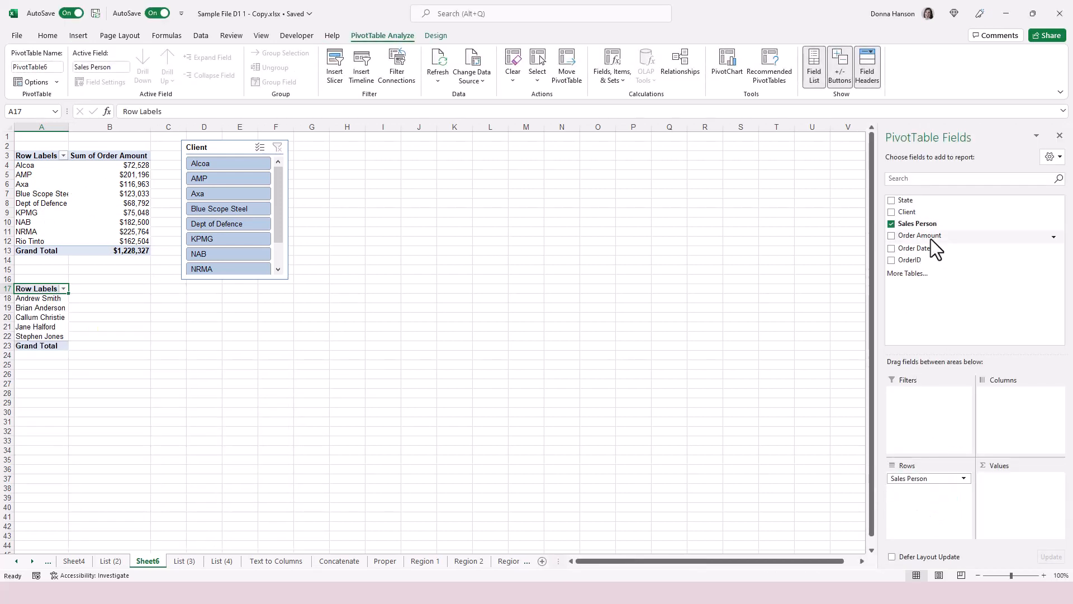
{"action": "left_click_drag", "start_coordinate": [931, 239], "coordinate": [1025, 519]}
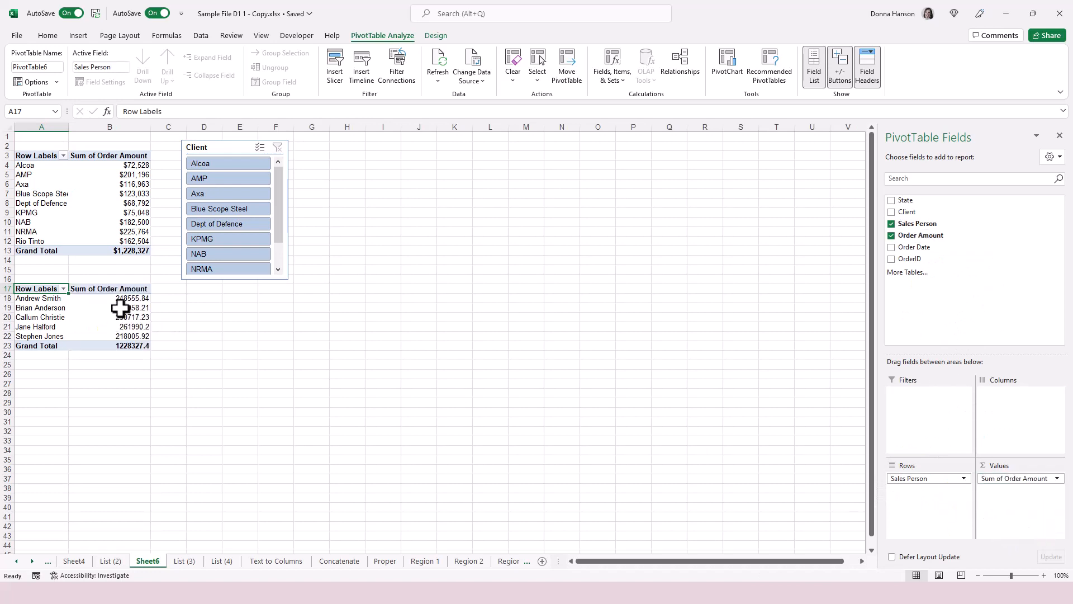
{"action": "left_click", "coordinate": [124, 296]}
Format the Sales Person totals as Currency with 0 decimal places.
{"action": "left_click_drag", "start_coordinate": [123, 296], "coordinate": [129, 340]}
{"action": "right_click", "coordinate": [129, 341]}
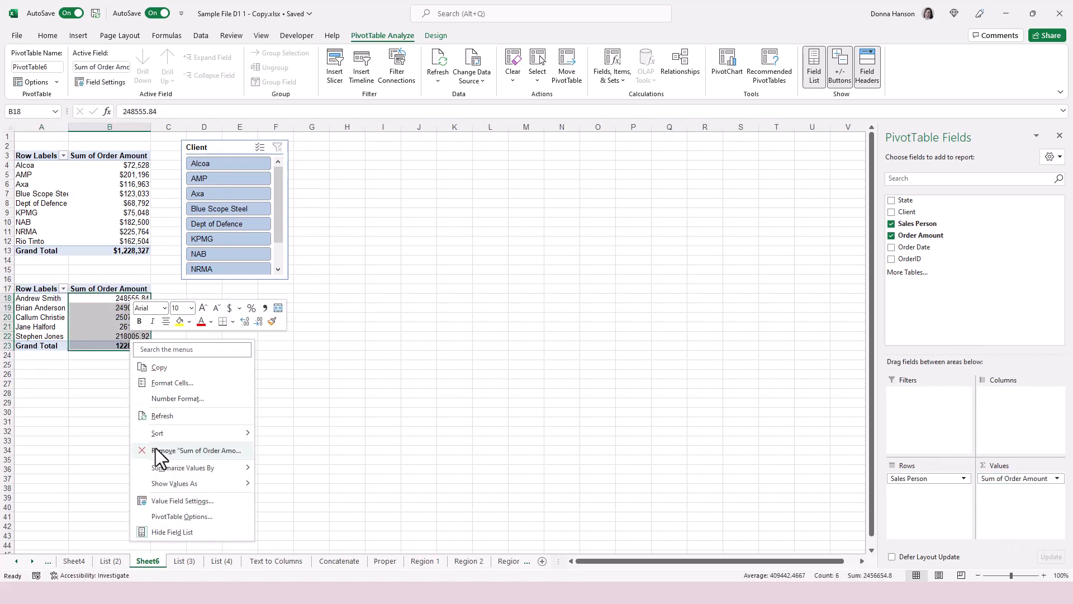
{"action": "left_click", "coordinate": [162, 501]}
{"action": "left_click", "coordinate": [85, 566]}
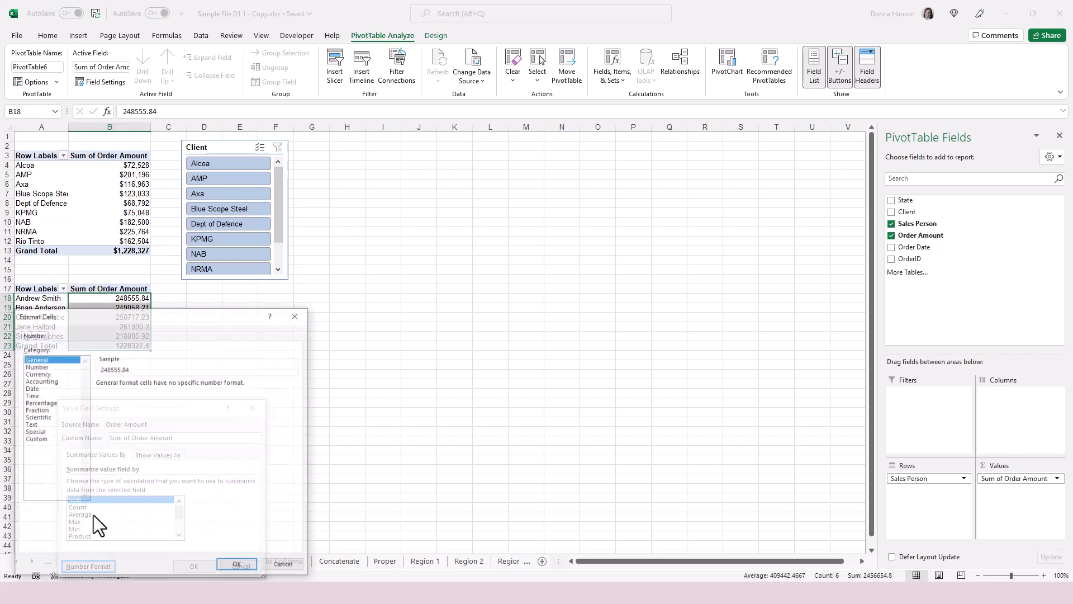
{"action": "left_click", "coordinate": [38, 374]}
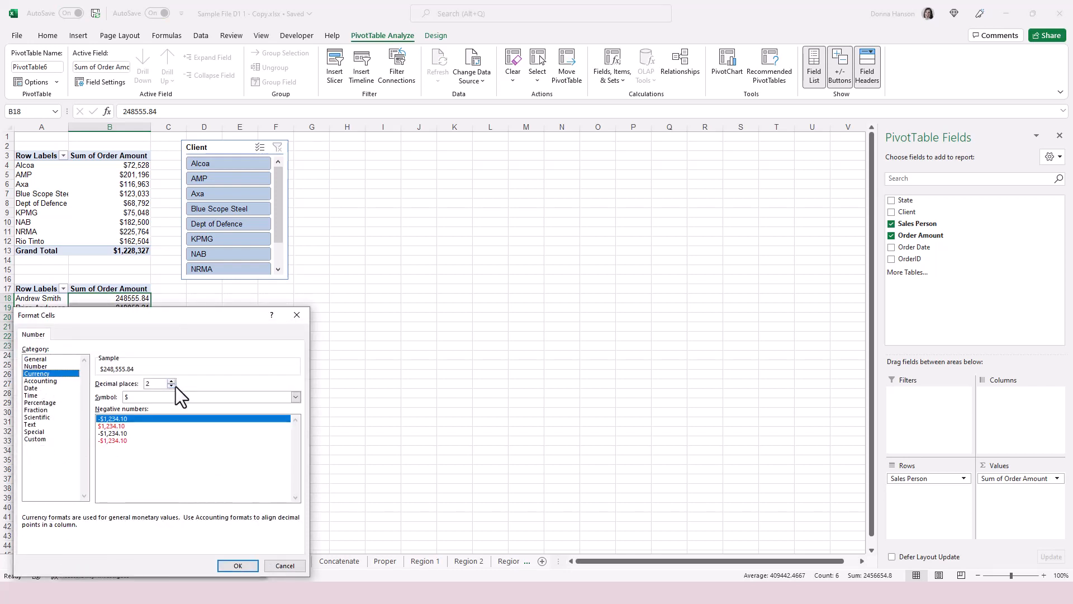
{"action": "left_click", "coordinate": [173, 386]}
{"action": "left_click", "coordinate": [171, 386]}
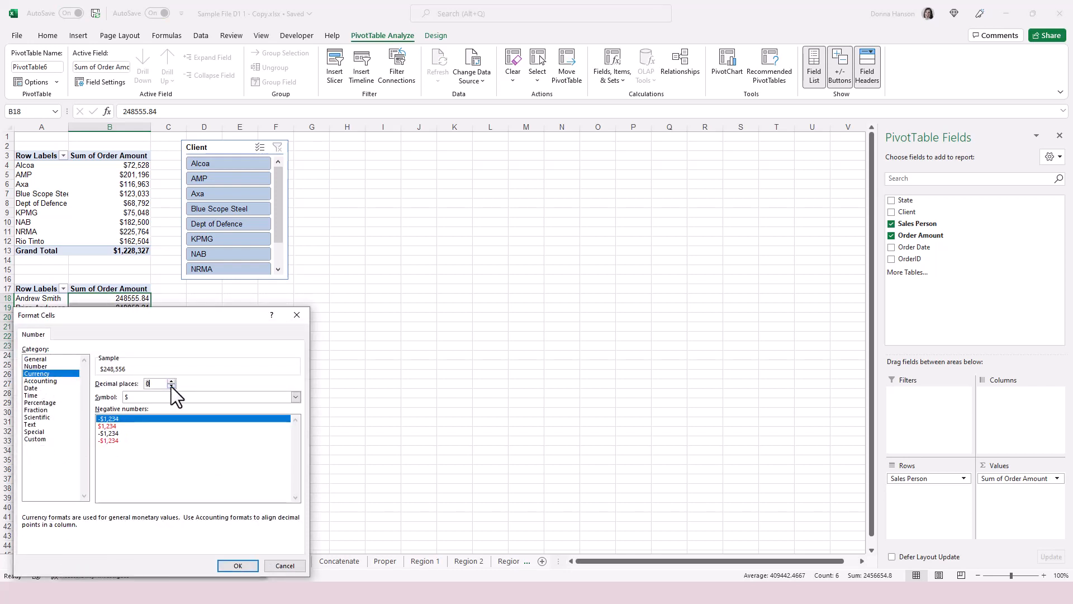
{"action": "left_click", "coordinate": [238, 566]}
{"action": "left_click", "coordinate": [195, 566]}
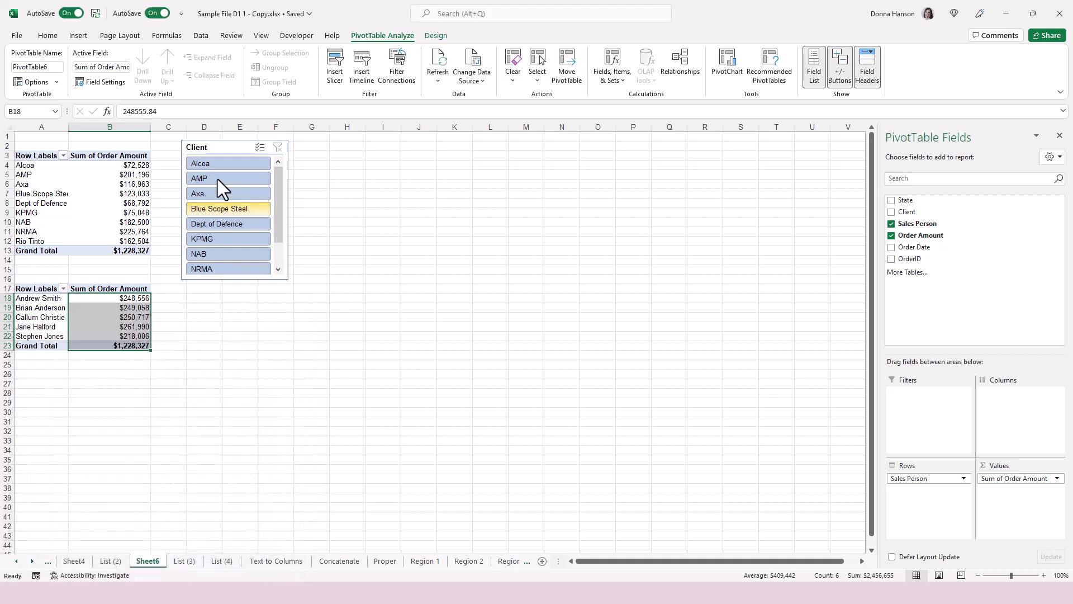
Add a shortened Sales Person slicer under the Client slicer, then filter clients to AMP.
{"action": "left_click", "coordinate": [337, 60]}
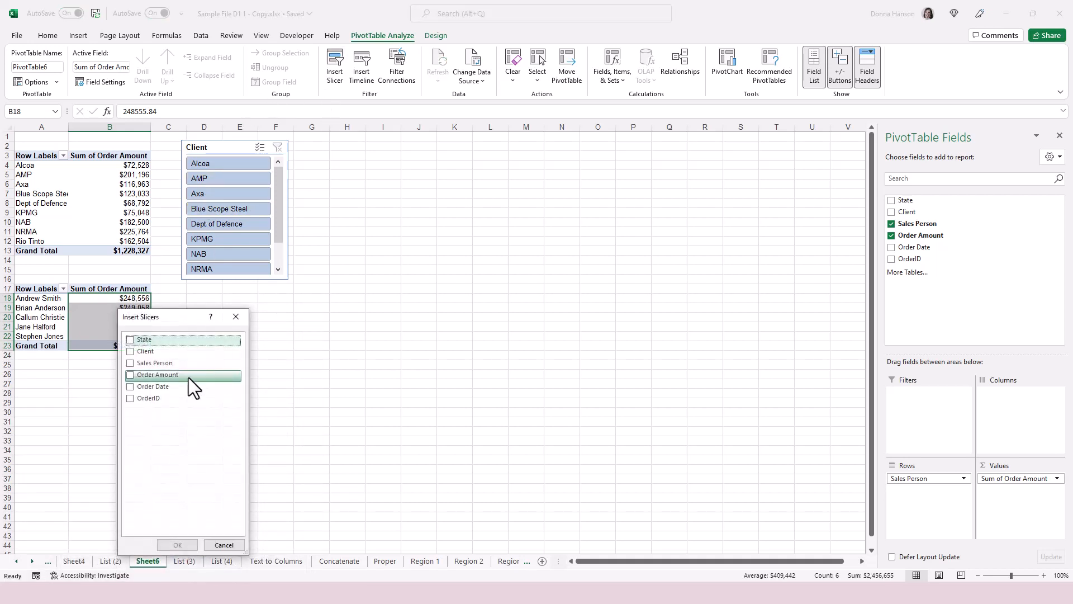
{"action": "left_click", "coordinate": [130, 363]}
{"action": "left_click", "coordinate": [177, 545]}
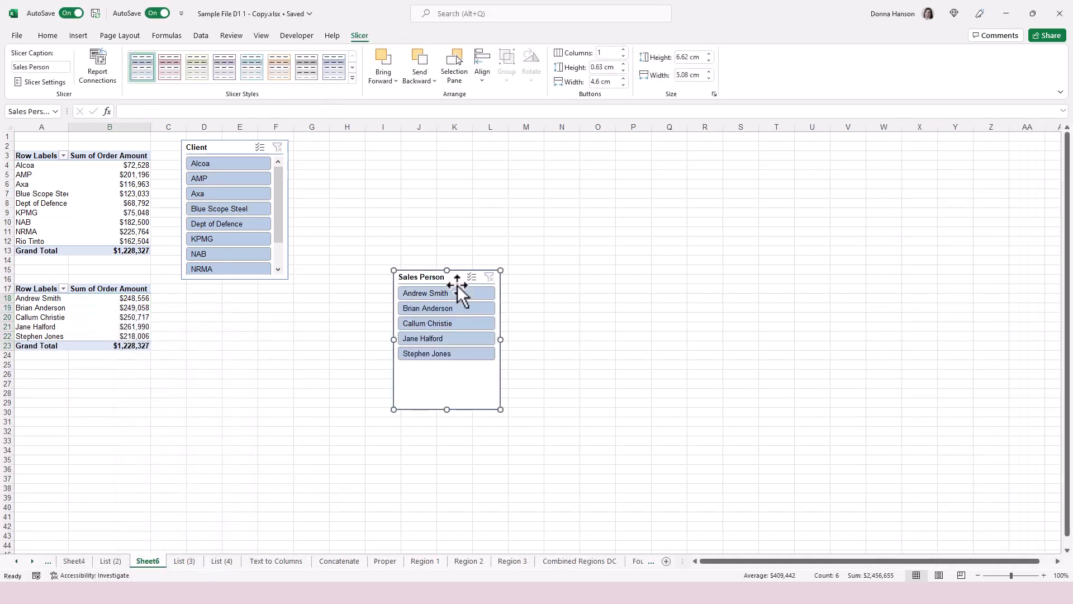
{"action": "left_click_drag", "start_coordinate": [457, 288], "coordinate": [238, 298]}
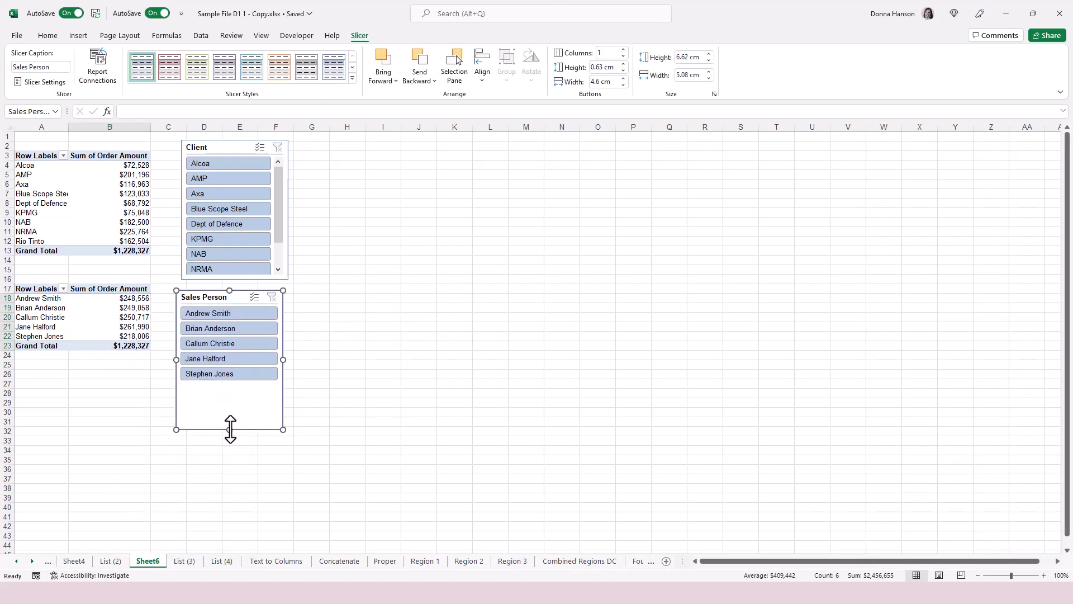
{"action": "left_click_drag", "start_coordinate": [230, 430], "coordinate": [230, 389]}
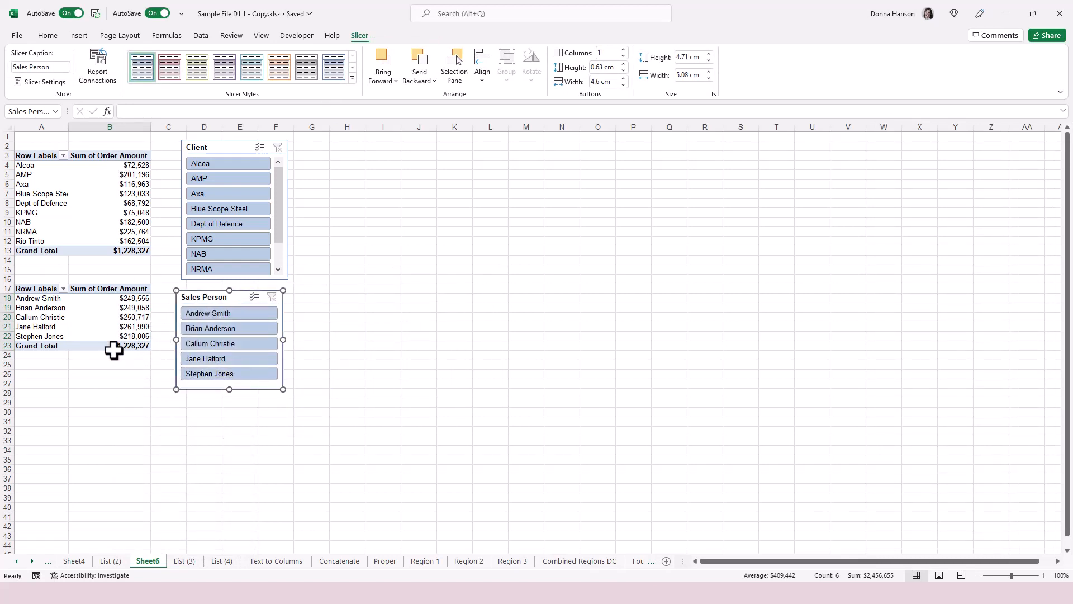
{"action": "left_click", "coordinate": [229, 178]}
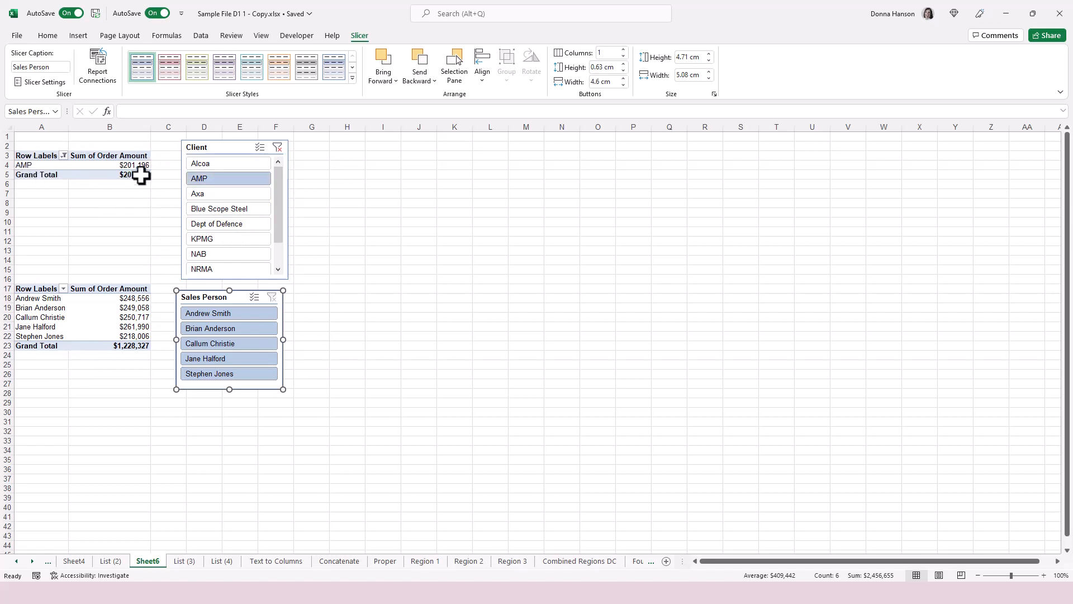
Clear the Client filter and connect the Client slicer to PivotTable6 too.
{"action": "left_click", "coordinate": [279, 147]}
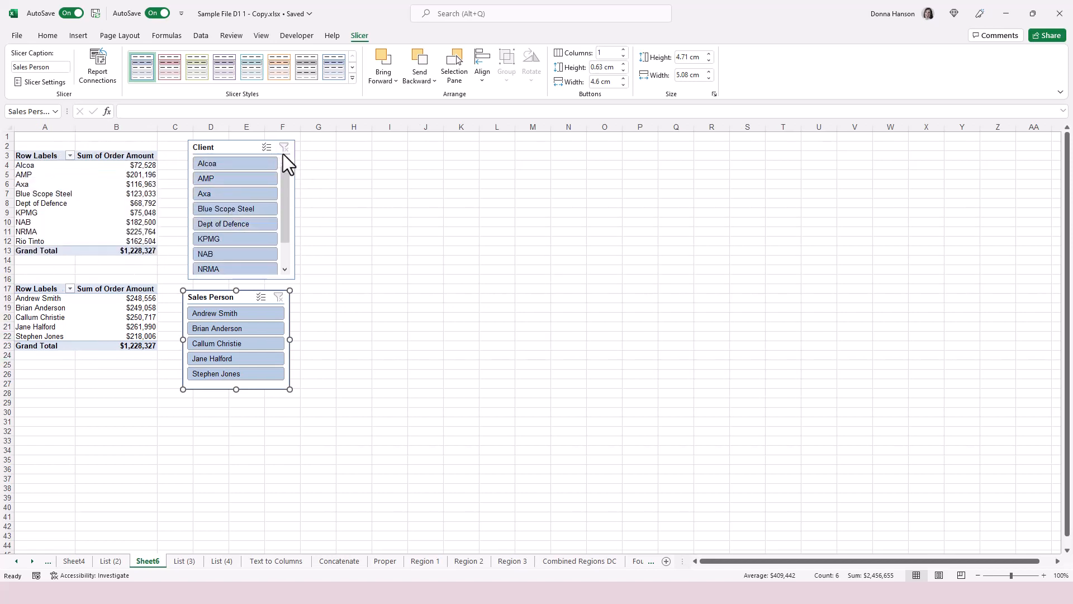
{"action": "right_click", "coordinate": [257, 171]}
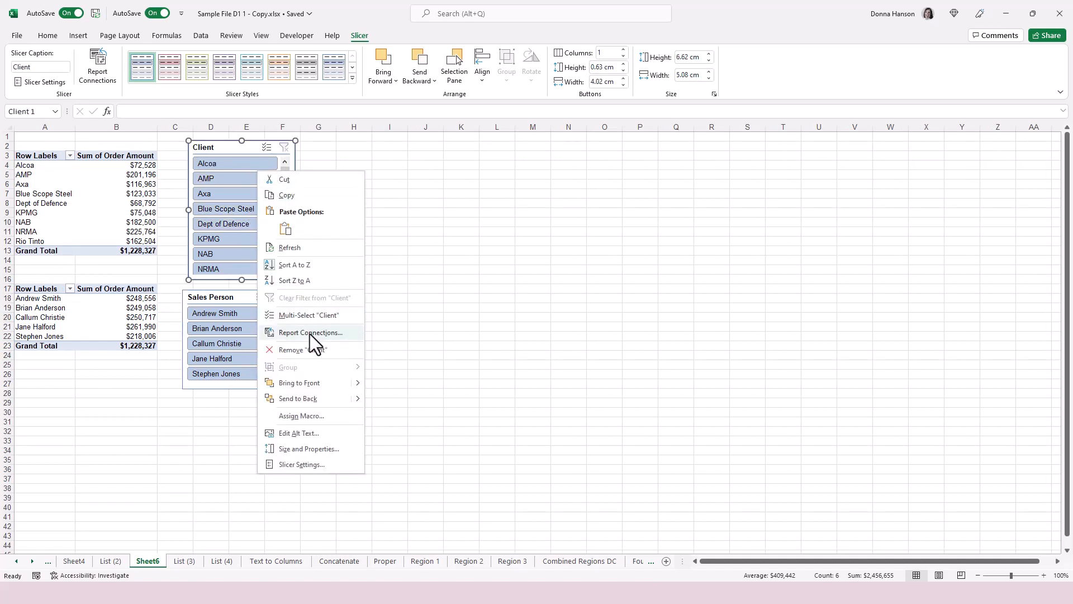
{"action": "left_click", "coordinate": [309, 333]}
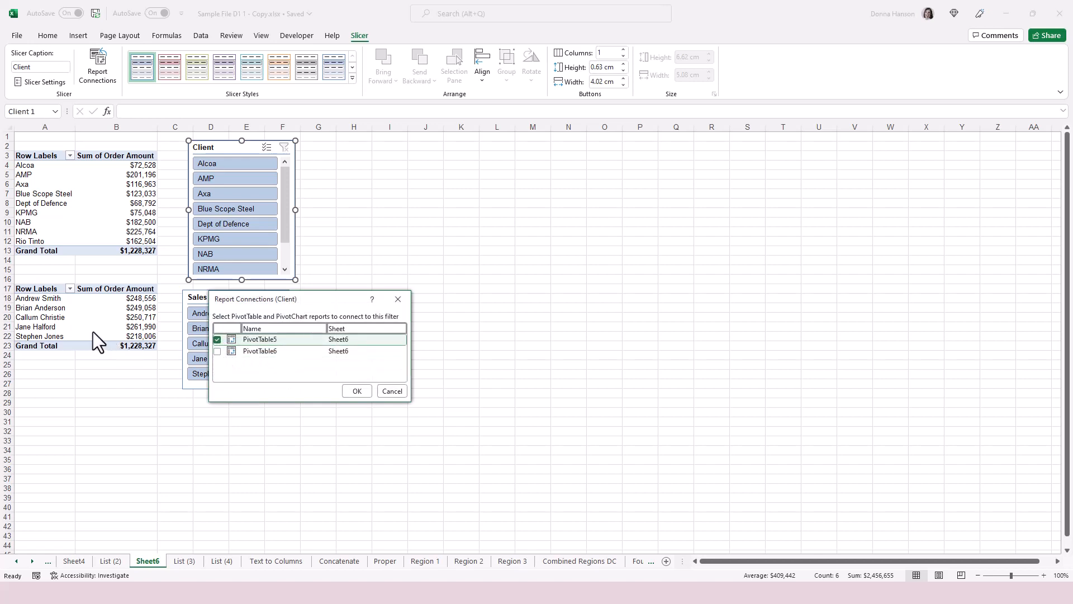
{"action": "left_click", "coordinate": [217, 351]}
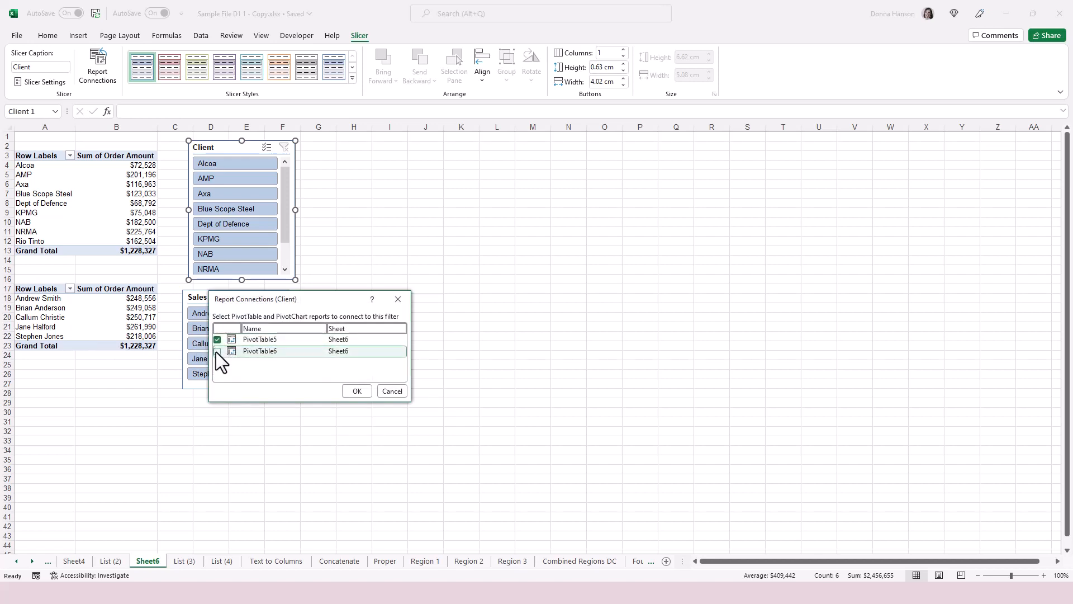
{"action": "left_click", "coordinate": [358, 390]}
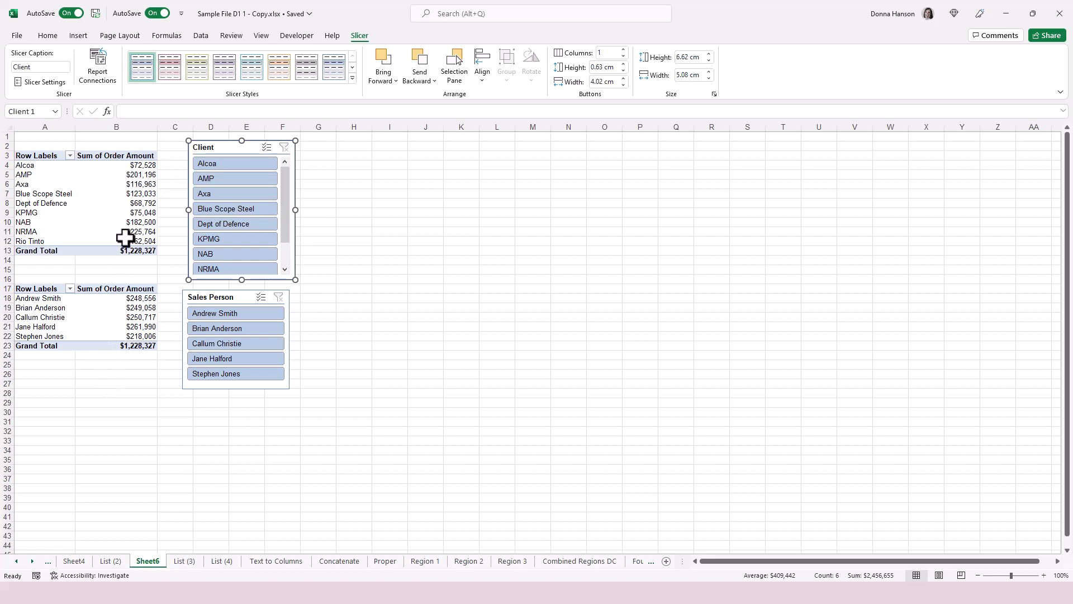
Connect the Sales Person slicer to PivotTable5 as well.
{"action": "right_click", "coordinate": [238, 336]}
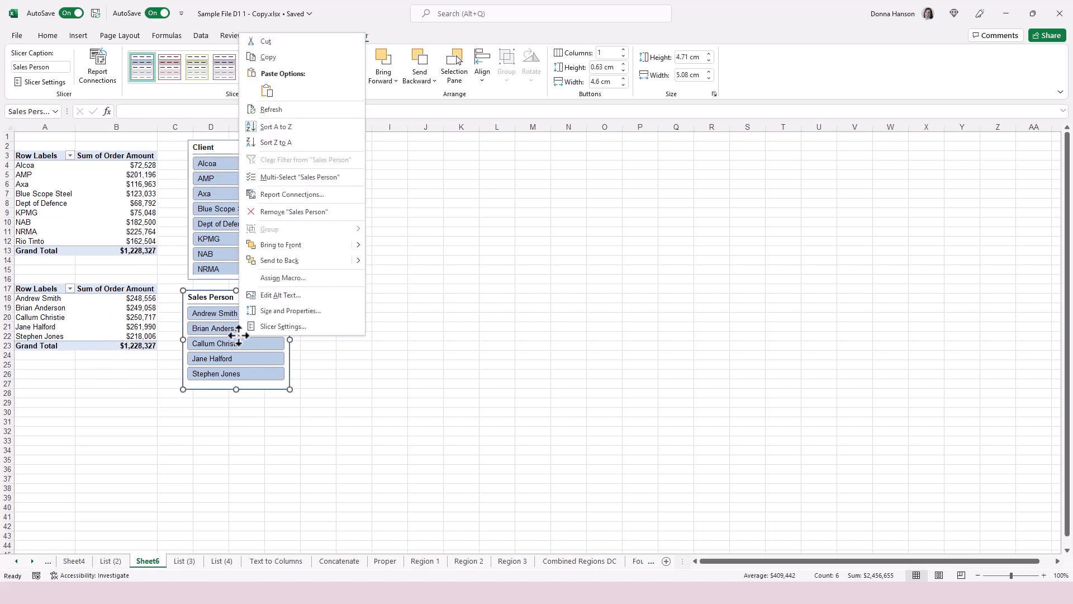
{"action": "left_click", "coordinate": [286, 194]}
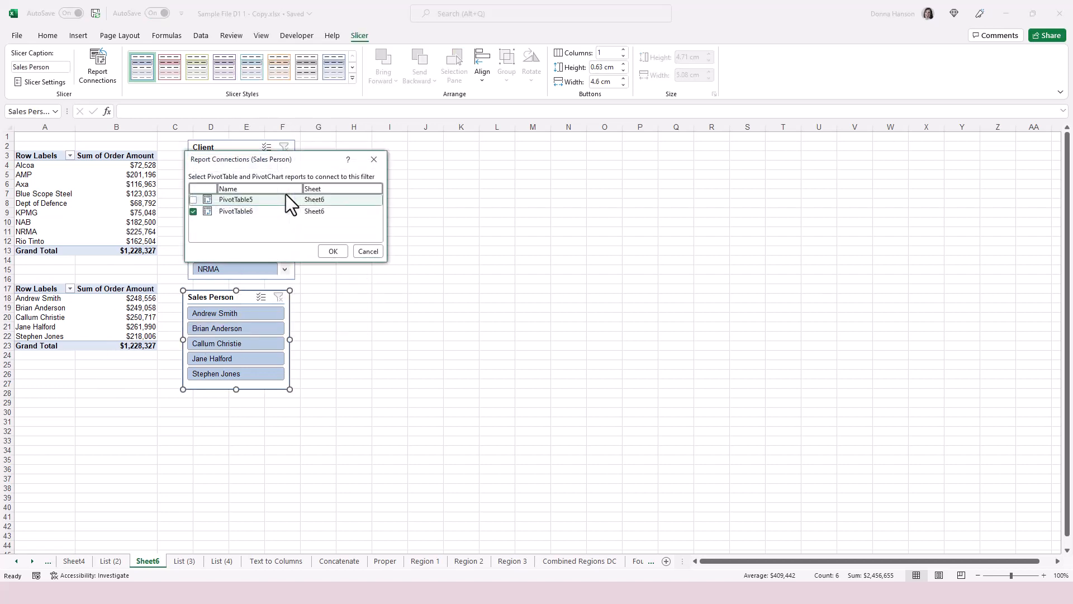
{"action": "left_click", "coordinate": [341, 250]}
{"action": "left_click", "coordinate": [124, 430]}
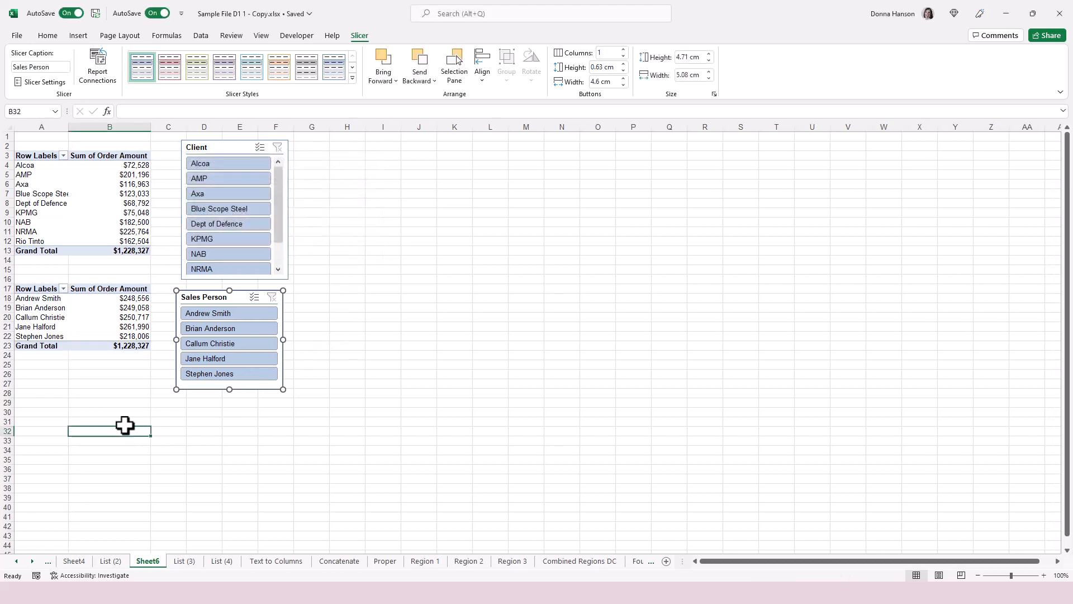
{"action": "left_click", "coordinate": [220, 330]}
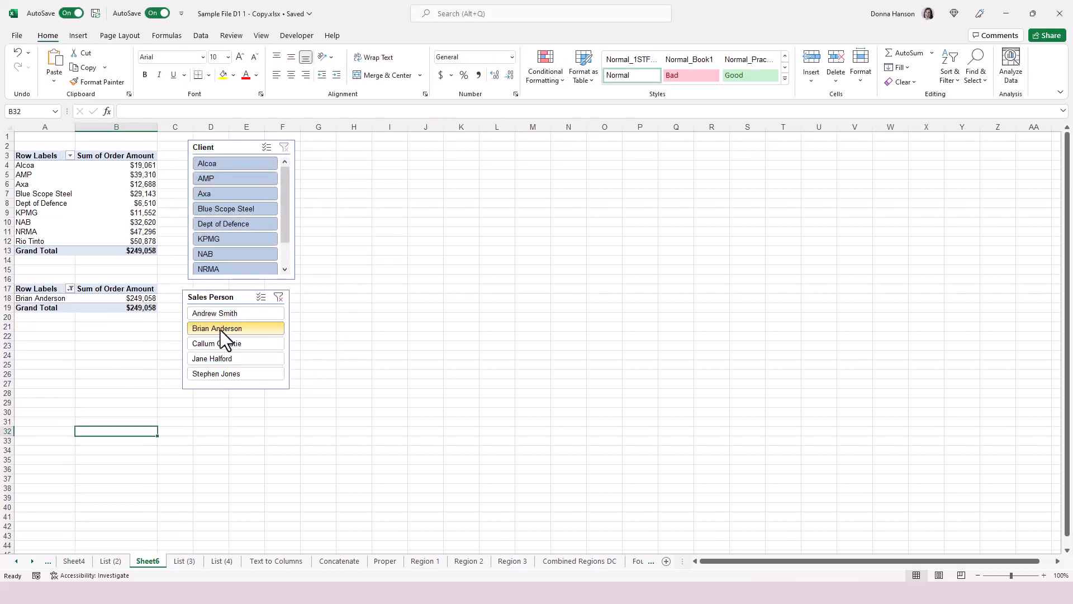
{"action": "left_click", "coordinate": [221, 344]}
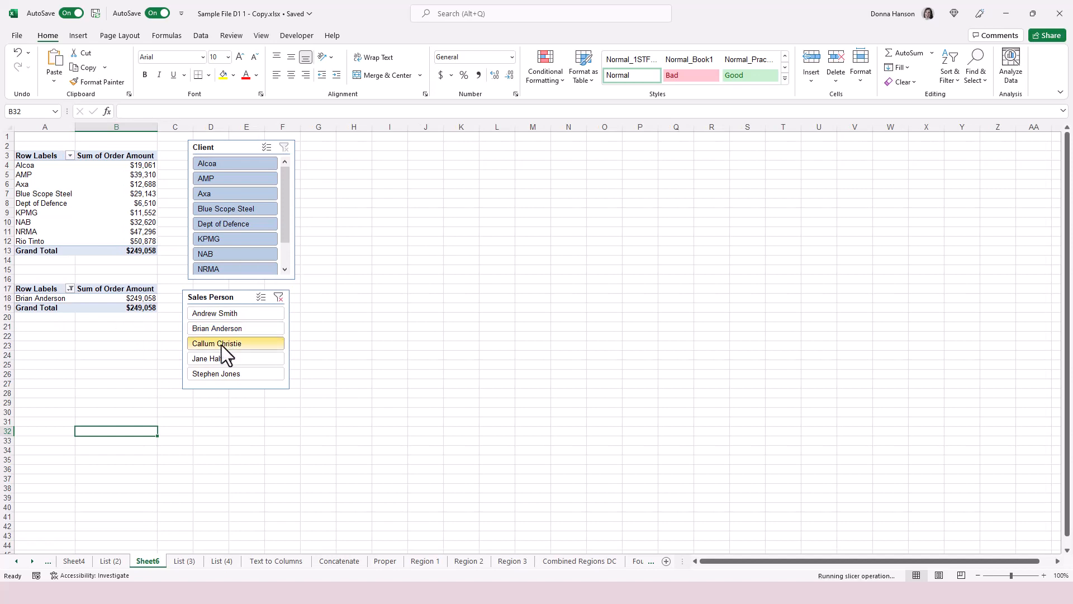
{"action": "left_click", "coordinate": [230, 311]}
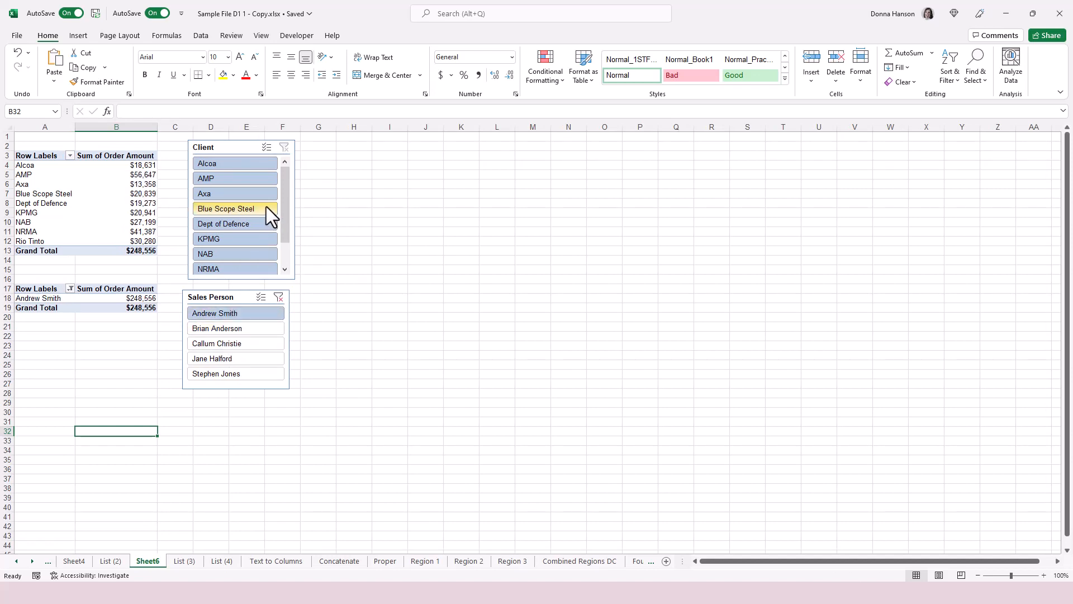
{"action": "left_click", "coordinate": [266, 206]}
{"action": "left_click", "coordinate": [232, 239]}
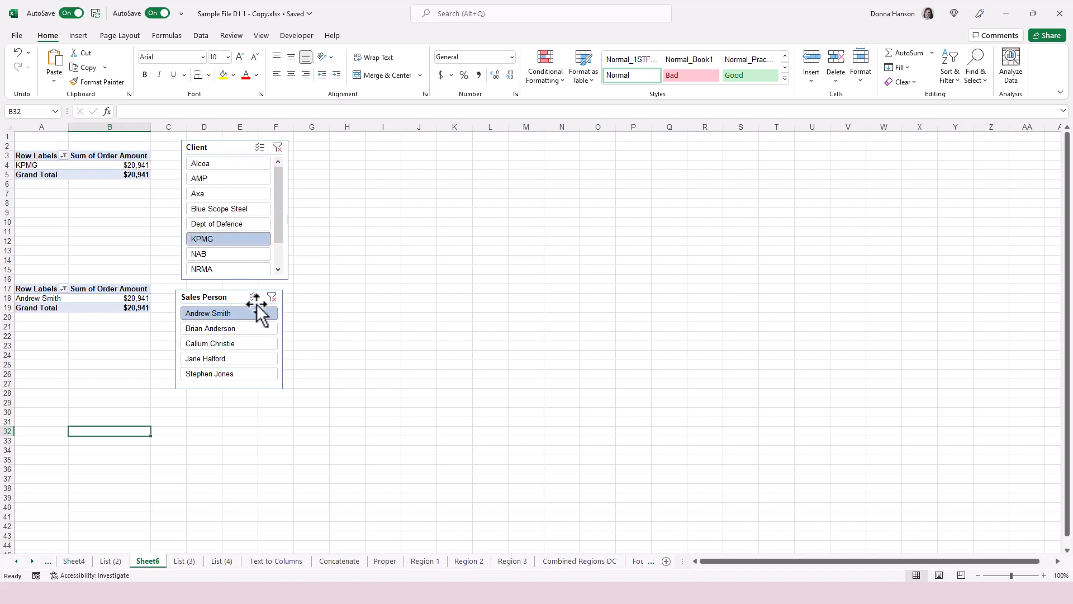
{"action": "left_click", "coordinate": [272, 297]}
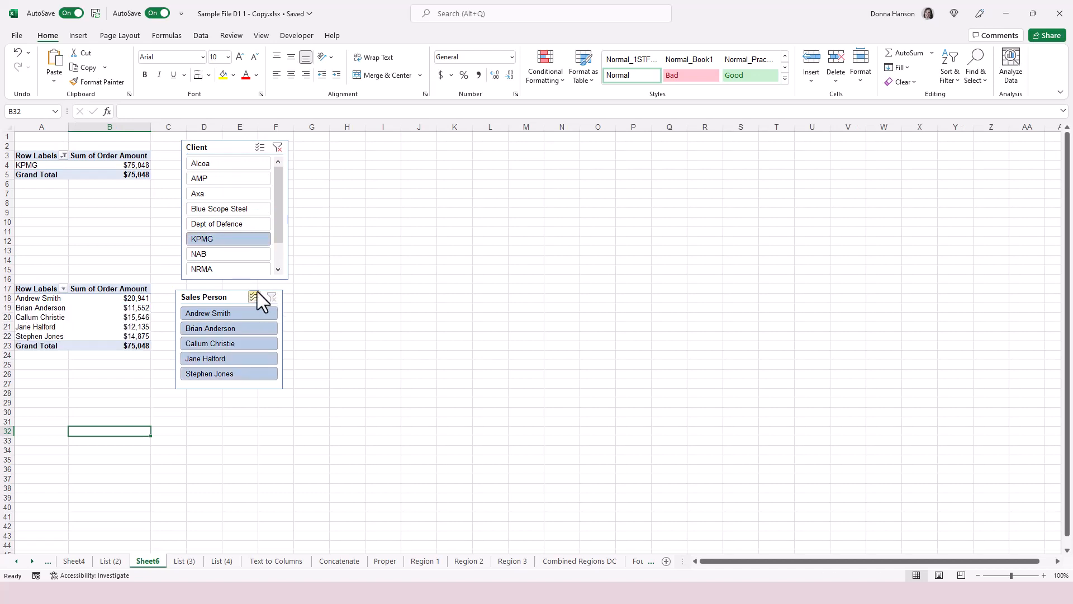
{"action": "left_click", "coordinate": [234, 193]}
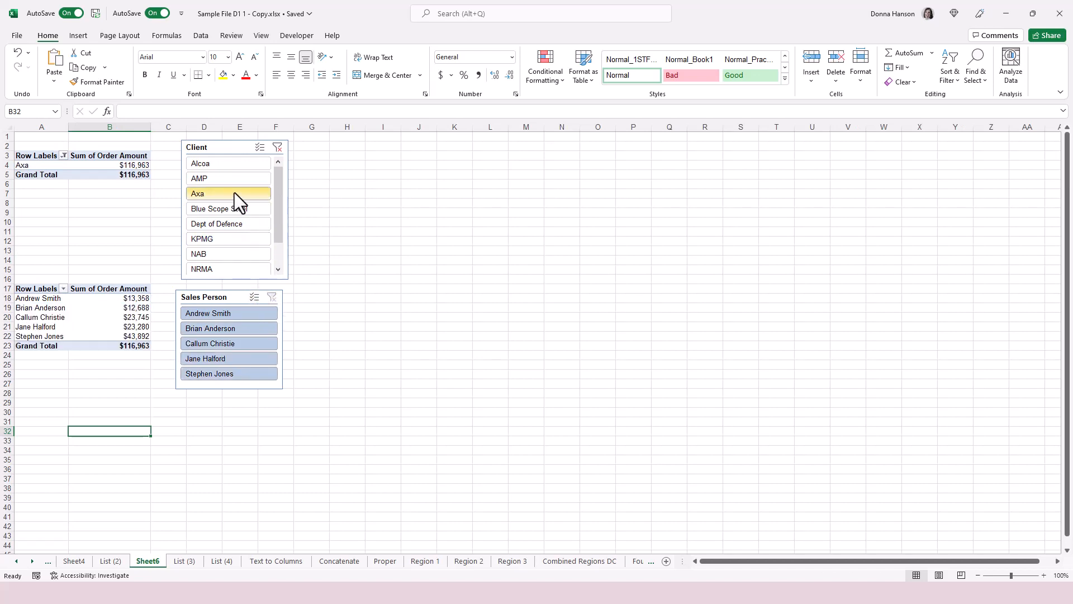
{"action": "left_click", "coordinate": [277, 147]}
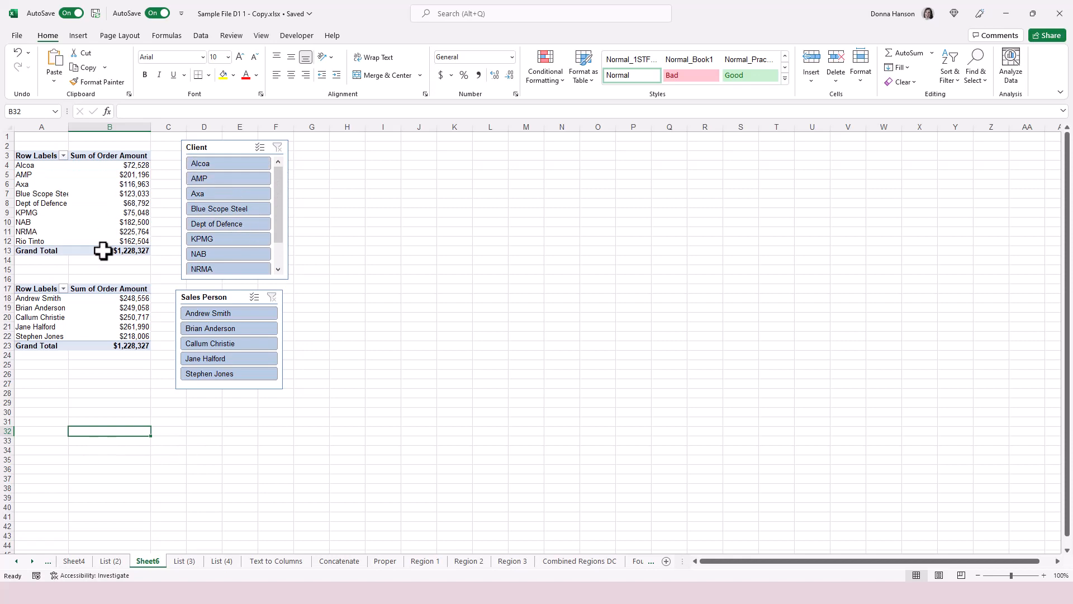